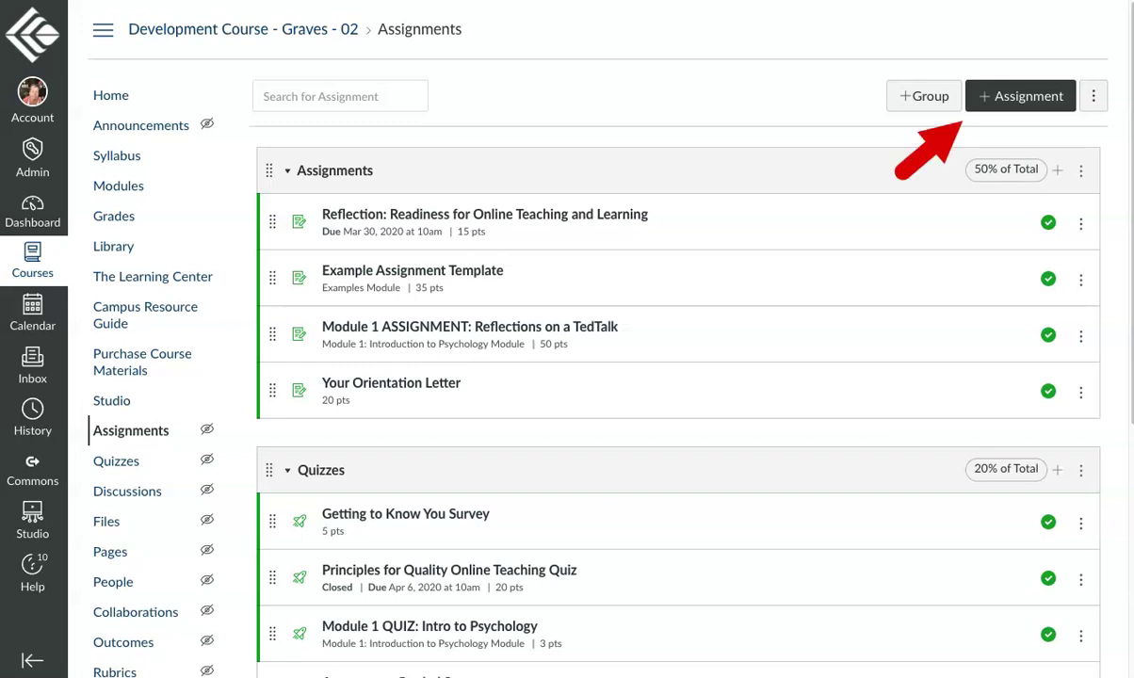
- Create a new assignment named Extra Credit and set its points to 0
{"action": "left_click", "coordinate": [1020, 96]}
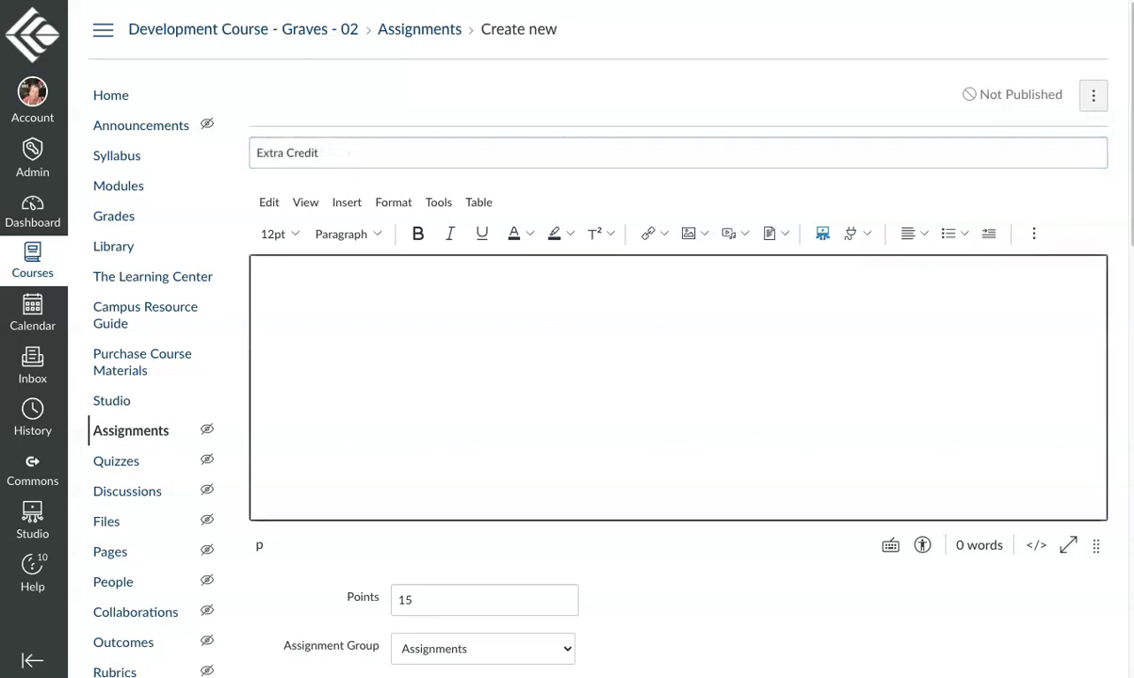
{"action": "scroll", "coordinate": [602, 377], "scroll_direction": "down", "scroll_amount": 4}
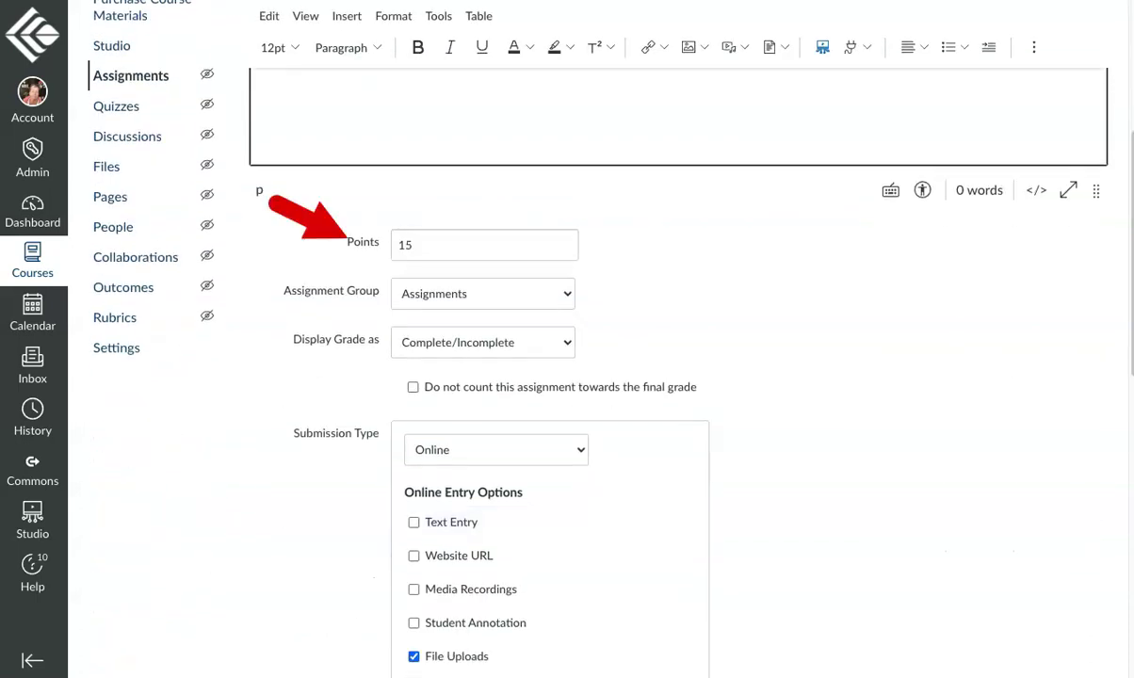
{"action": "double_click", "coordinate": [406, 245]}
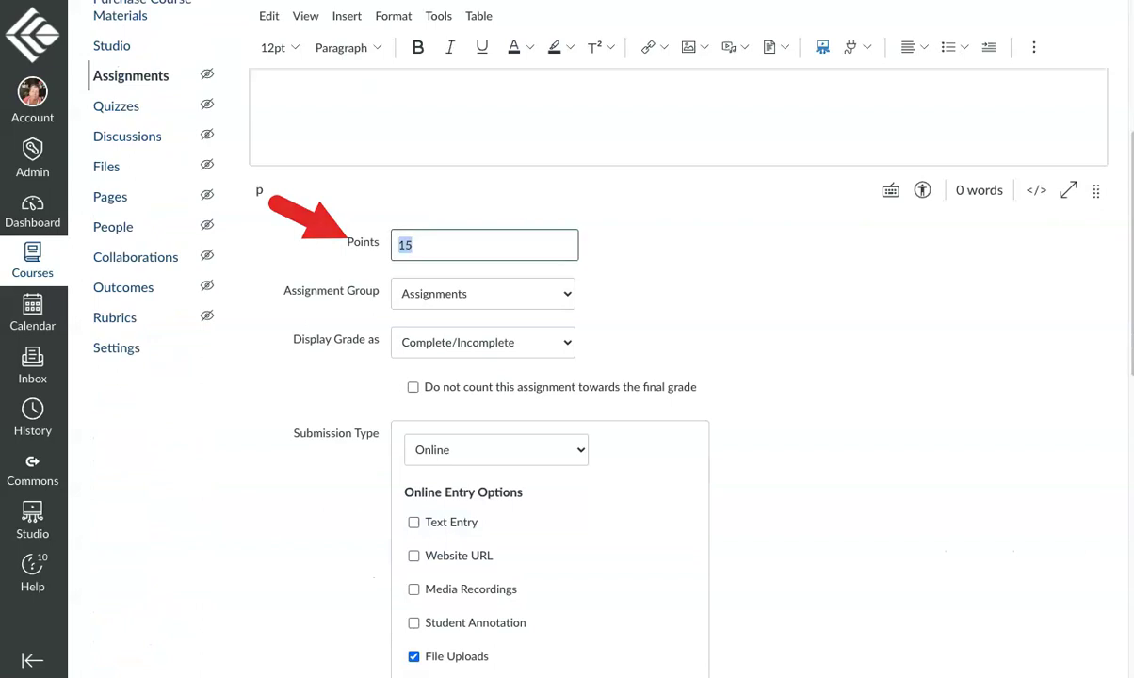
{"action": "type", "text": "0"}
{"action": "scroll", "coordinate": [603, 377], "scroll_direction": "down", "scroll_amount": 2}
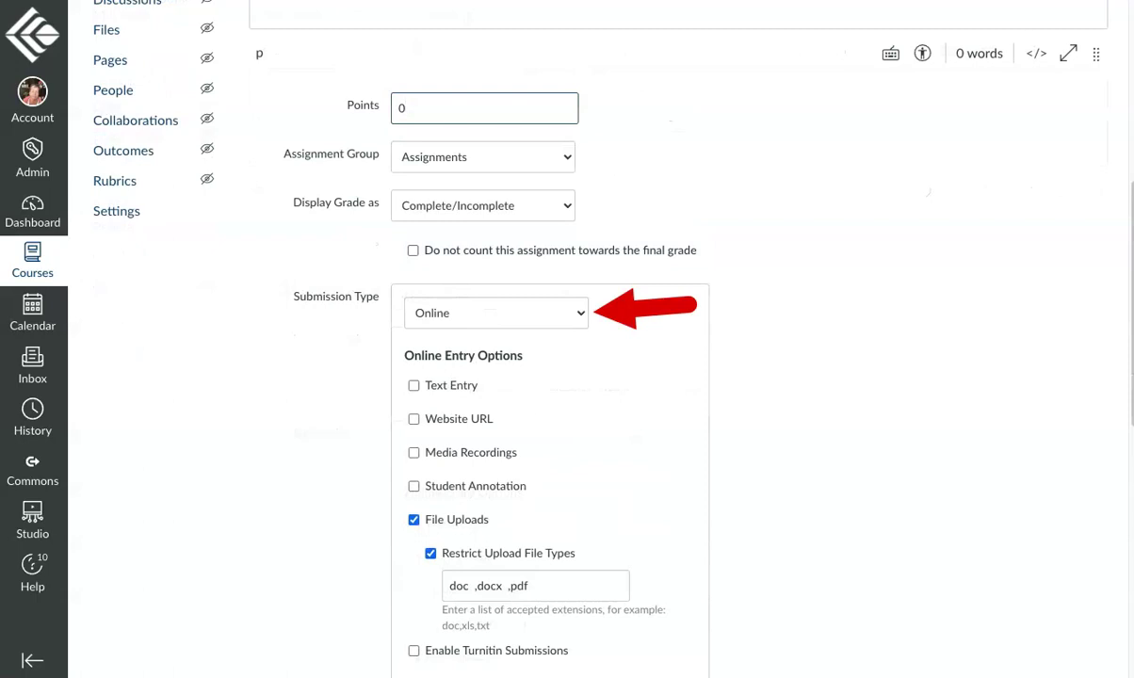
- Set the Extra Credit assignment's submission type to No Submission, and save and publish it
{"action": "left_click", "coordinate": [495, 312]}
{"action": "left_click", "coordinate": [453, 296]}
{"action": "scroll", "coordinate": [550, 377], "scroll_direction": "down", "scroll_amount": 3}
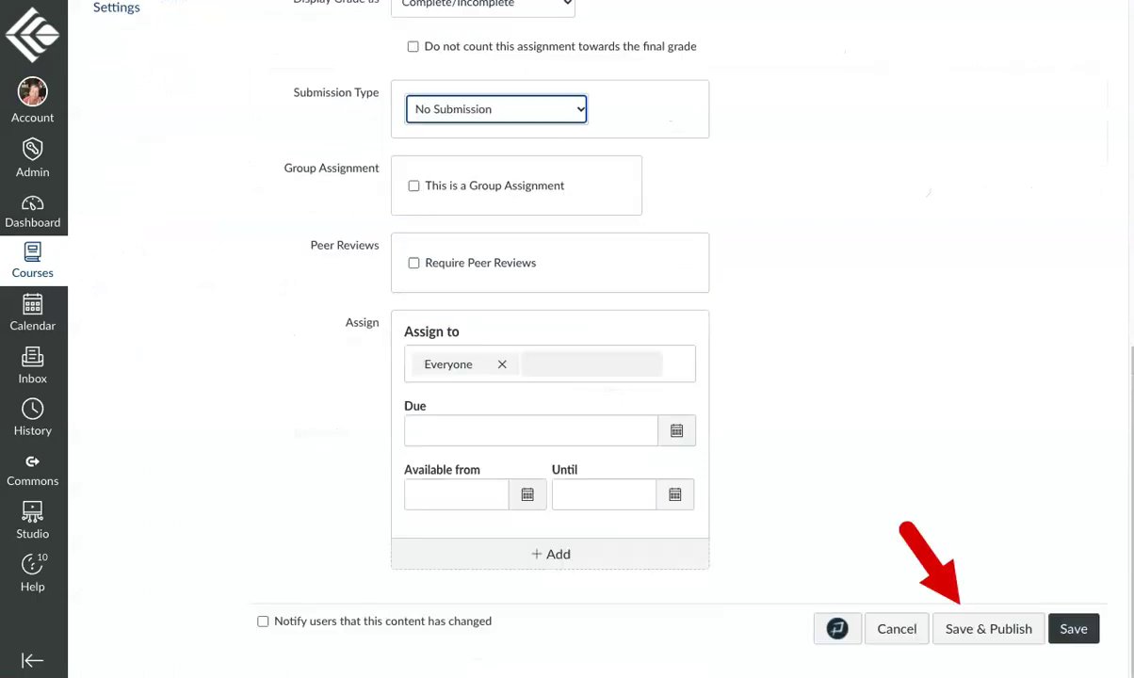
{"action": "left_click", "coordinate": [987, 629]}
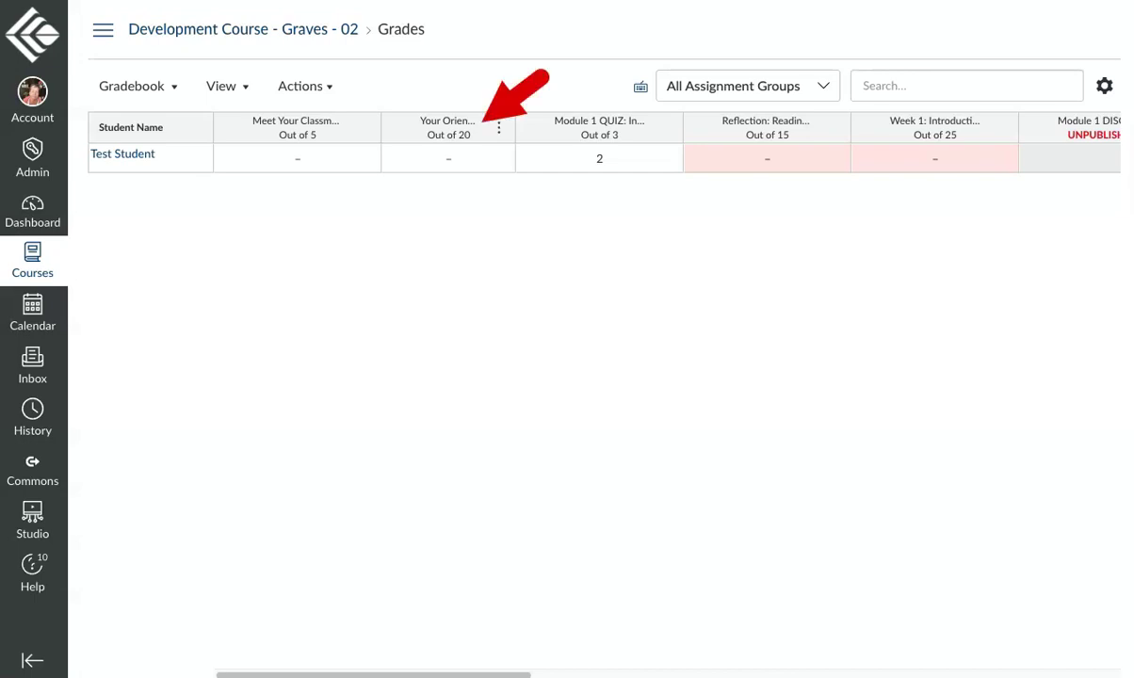
- Enter a grade of 25 for the Test Student on the orientation letter assignment worth 20 points
{"action": "left_click", "coordinate": [448, 158]}
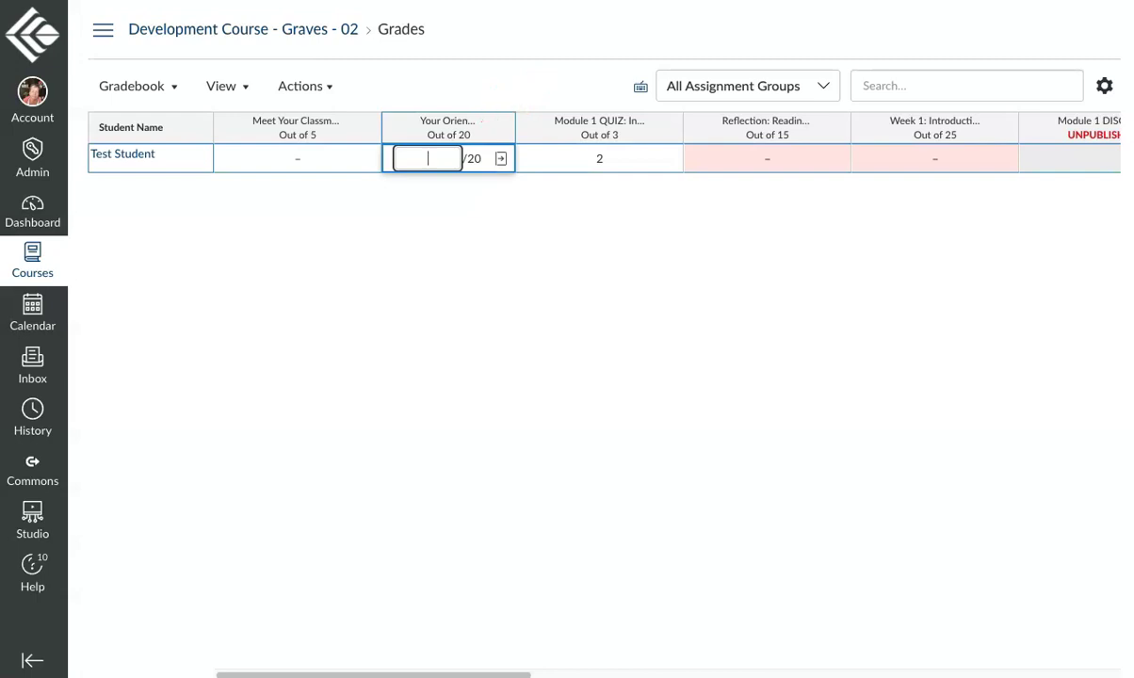
{"action": "type", "text": "25"}
{"action": "key", "text": "Tab"}
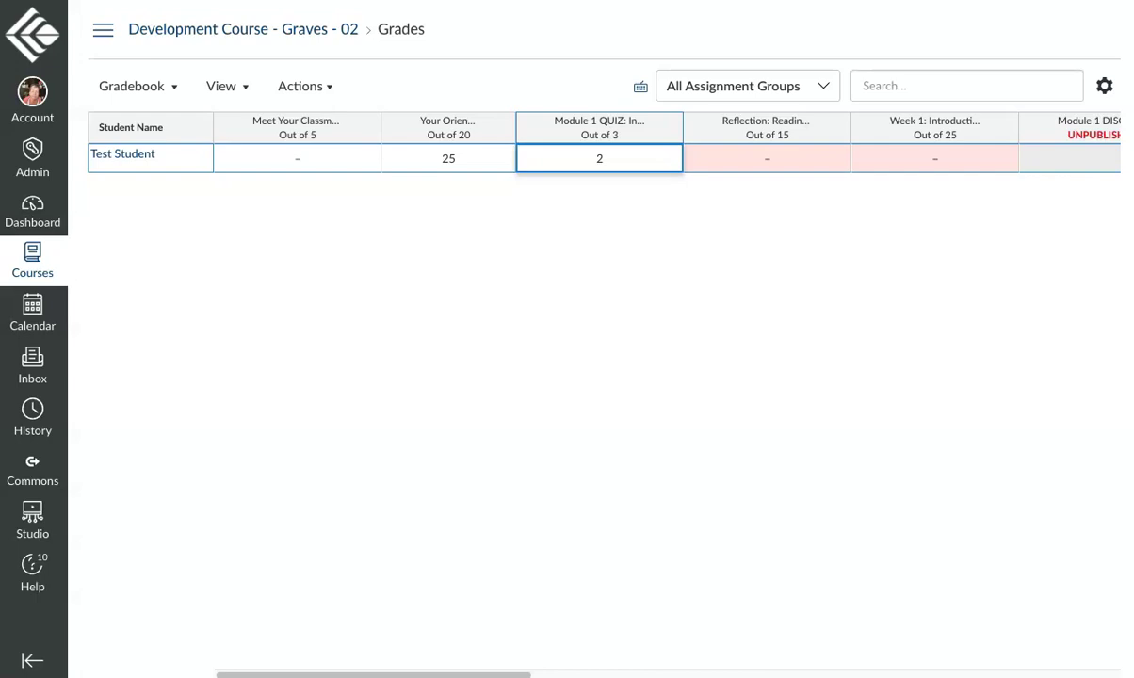
{"action": "key", "text": "Escape"}
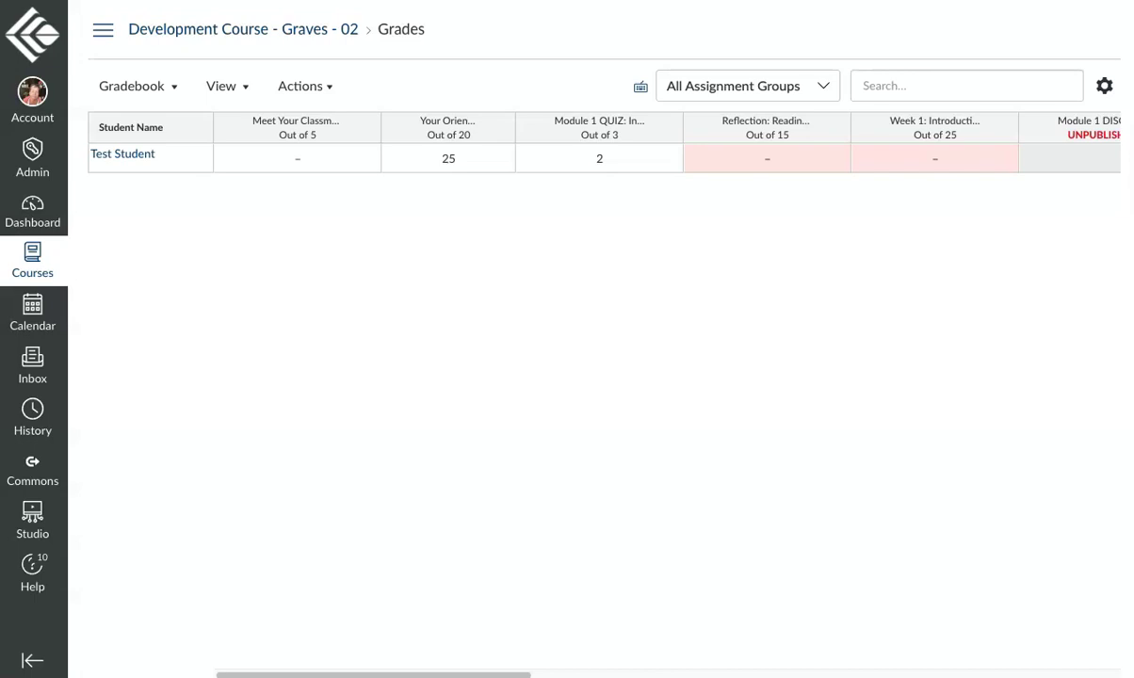
{"action": "left_click", "coordinate": [667, 128]}
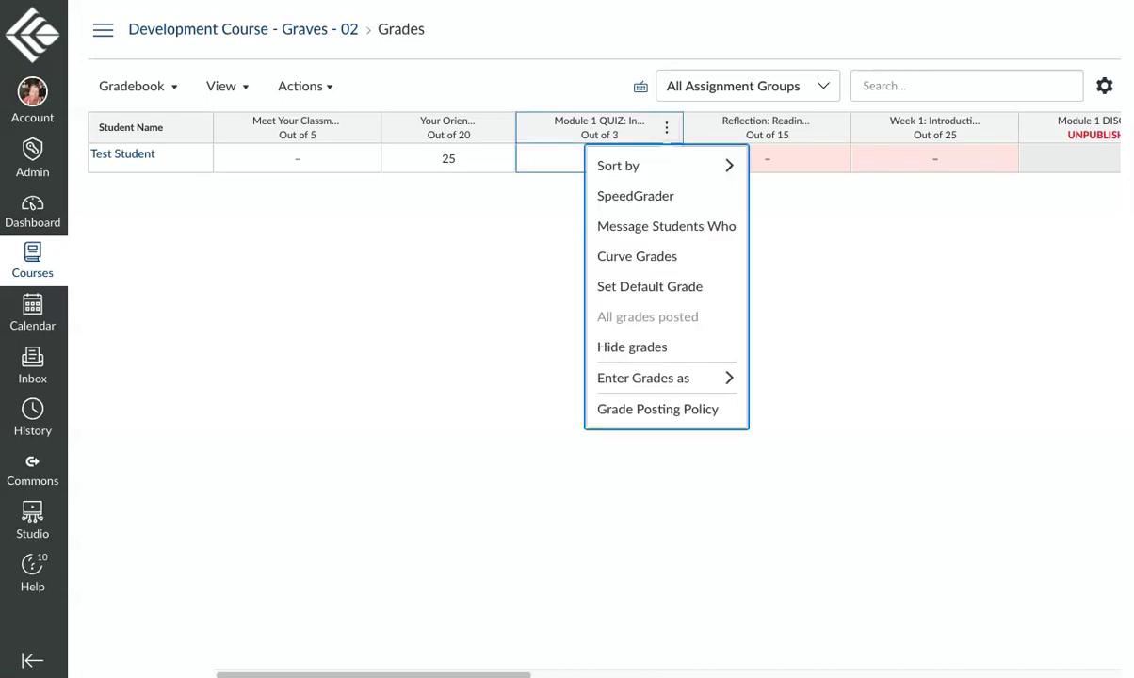
{"action": "key", "text": "Down"}
{"action": "key", "text": "Down"}
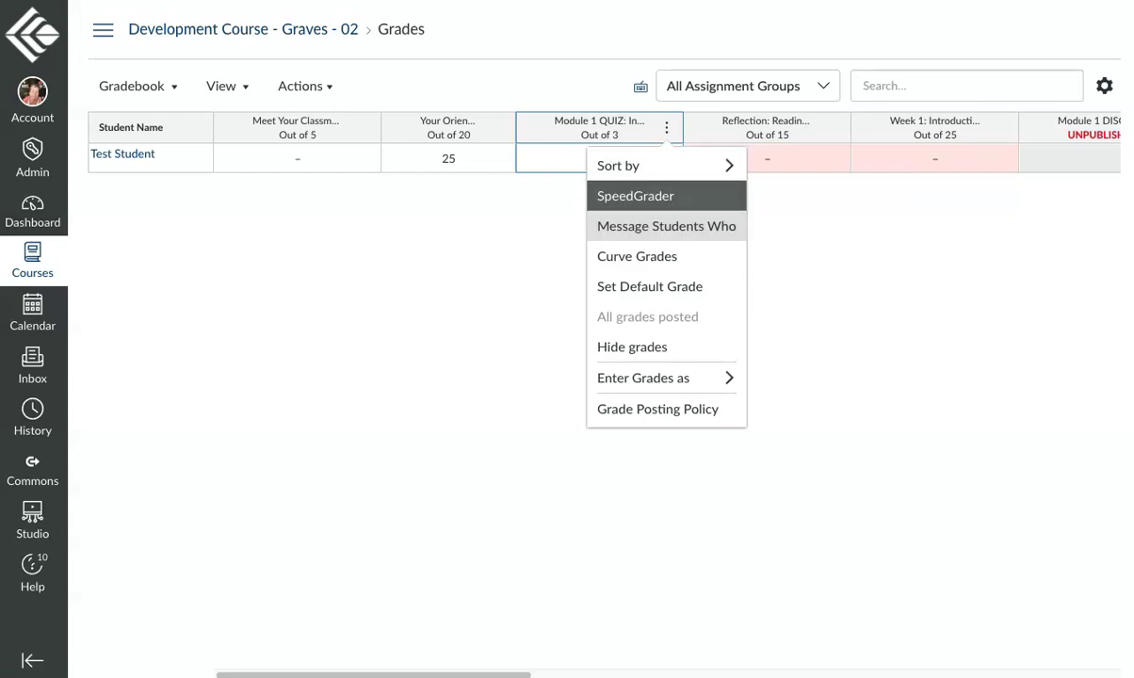
{"action": "mouse_move", "coordinate": [667, 166]}
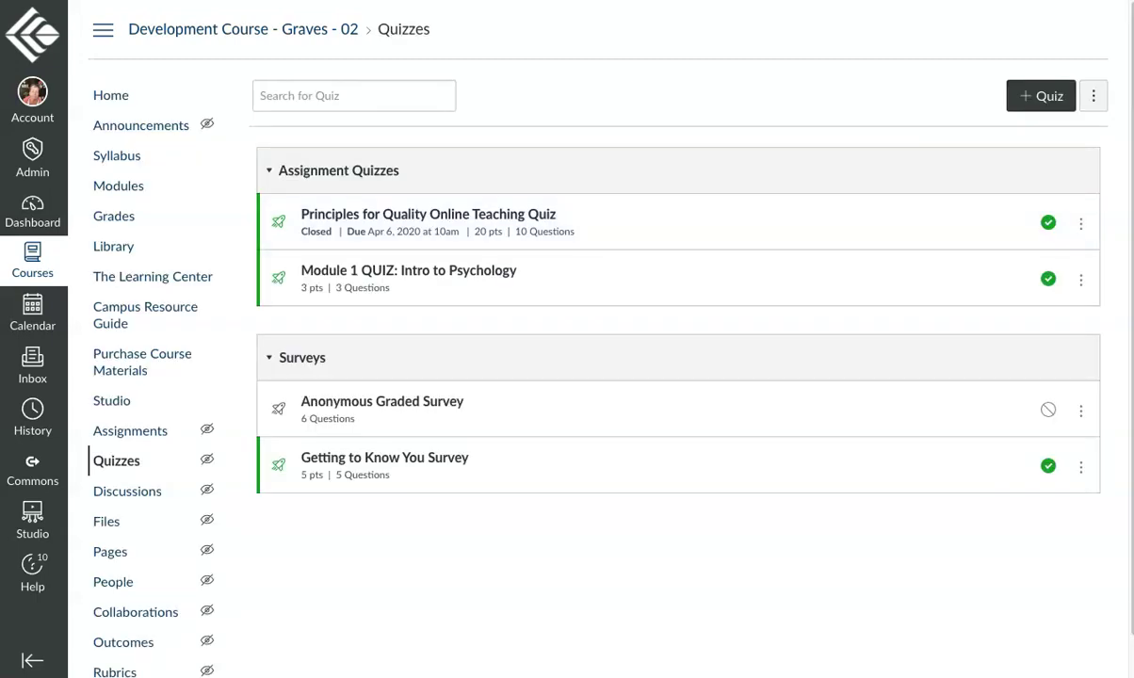
- Open Module 1 QUIZ: Intro to Psychology in SpeedGrader and enter 2 fudge points for the Test Student
{"action": "left_click", "coordinate": [408, 270]}
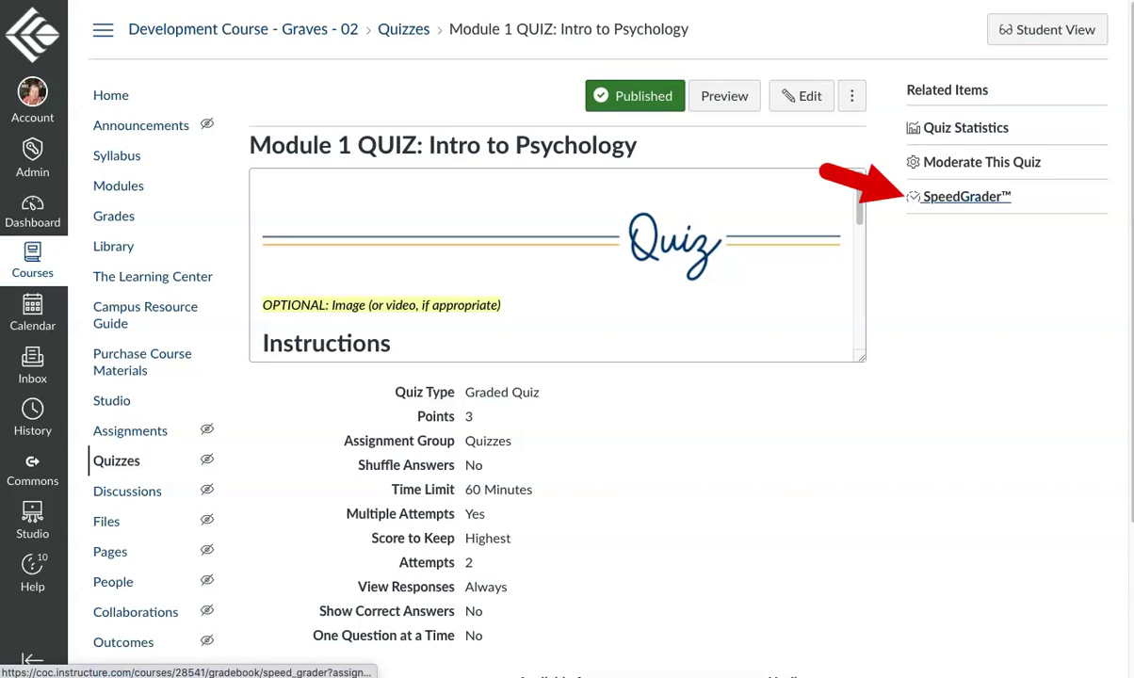
{"action": "left_click", "coordinate": [966, 196]}
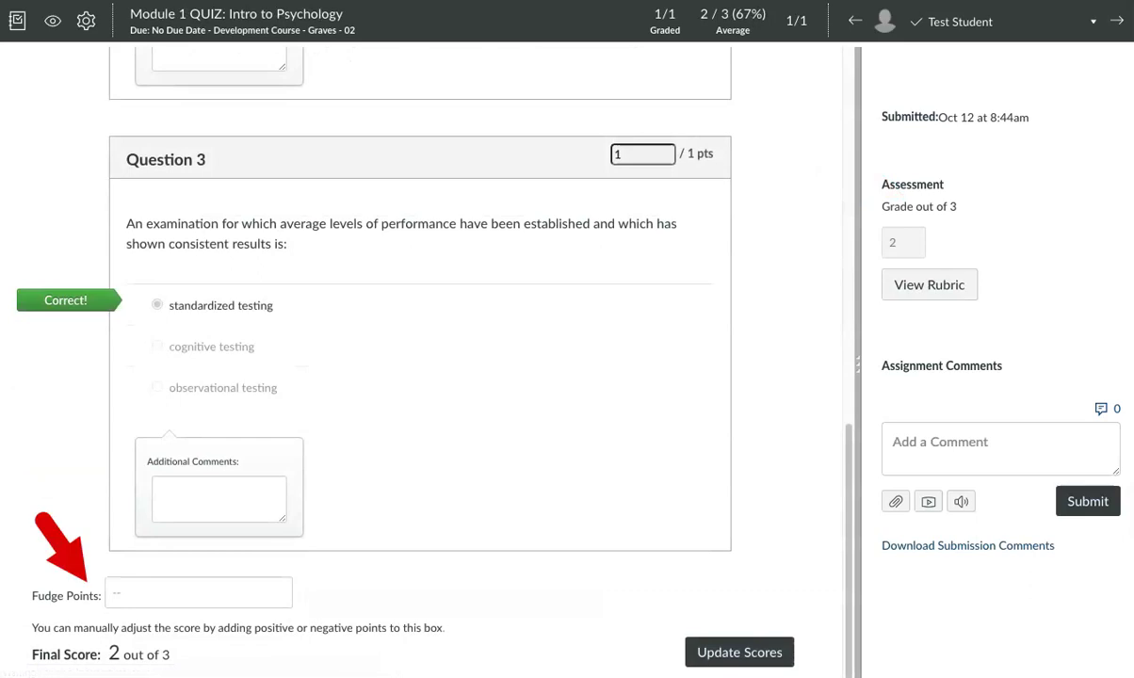
{"action": "left_click", "coordinate": [198, 592]}
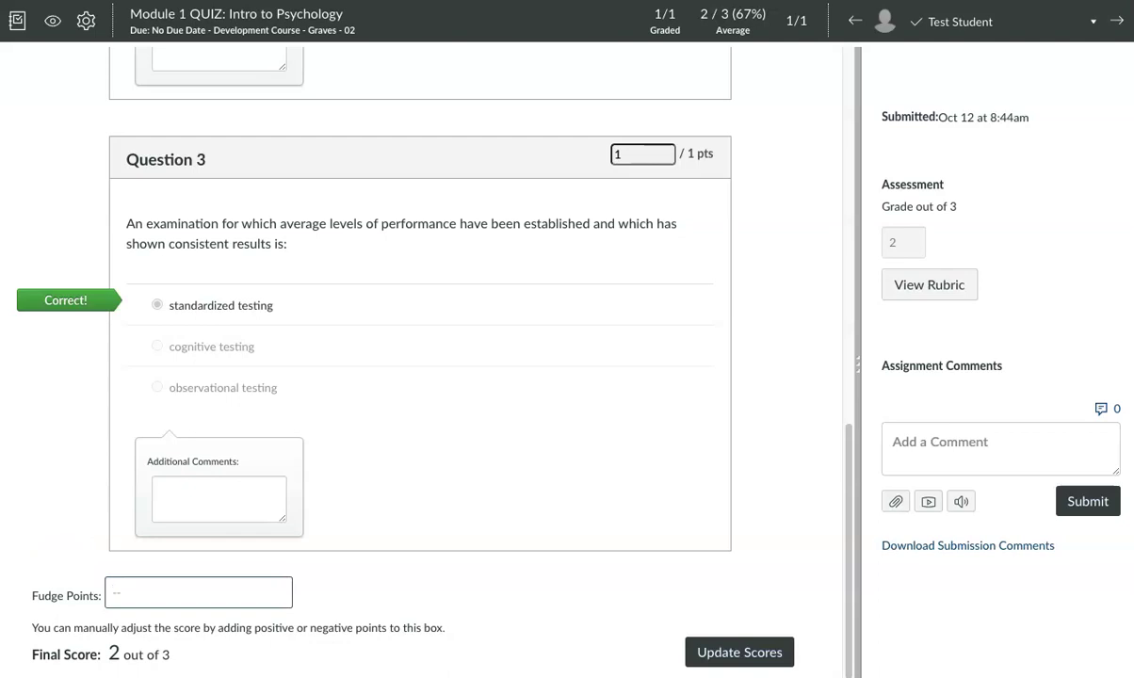
{"action": "type", "text": "2"}
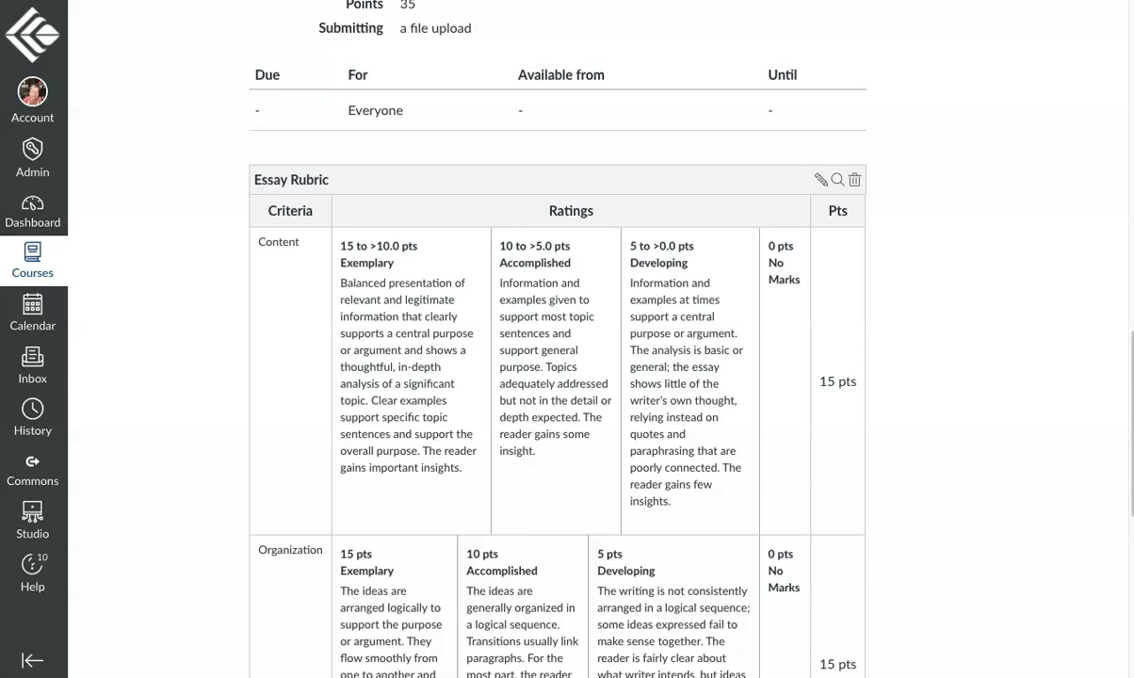
- Edit the Essay Rubric as a new rubric and add a criterion described as Extra Credit, without a long description
{"action": "left_click", "coordinate": [820, 178]}
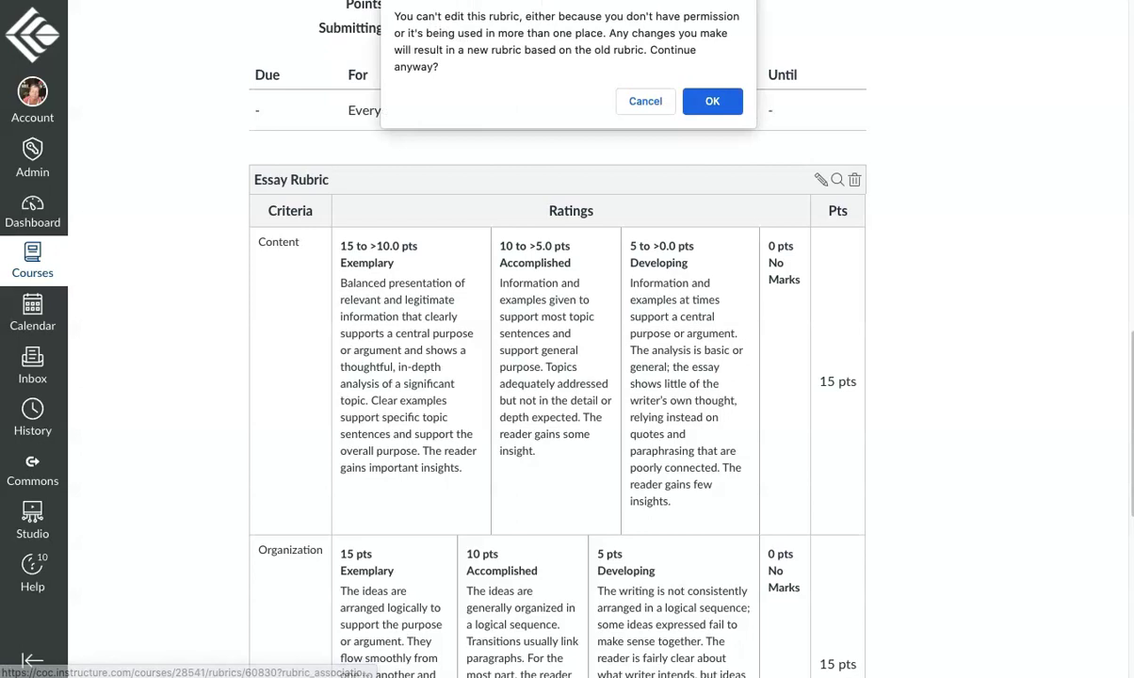
{"action": "left_click", "coordinate": [712, 100]}
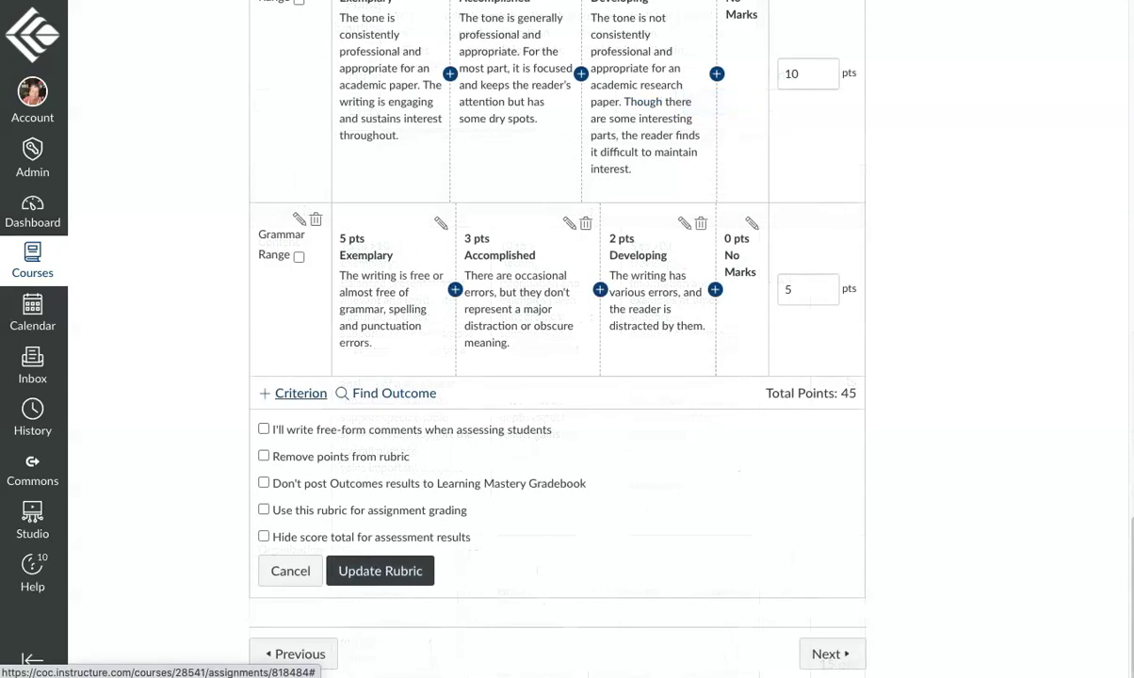
{"action": "left_click", "coordinate": [300, 393]}
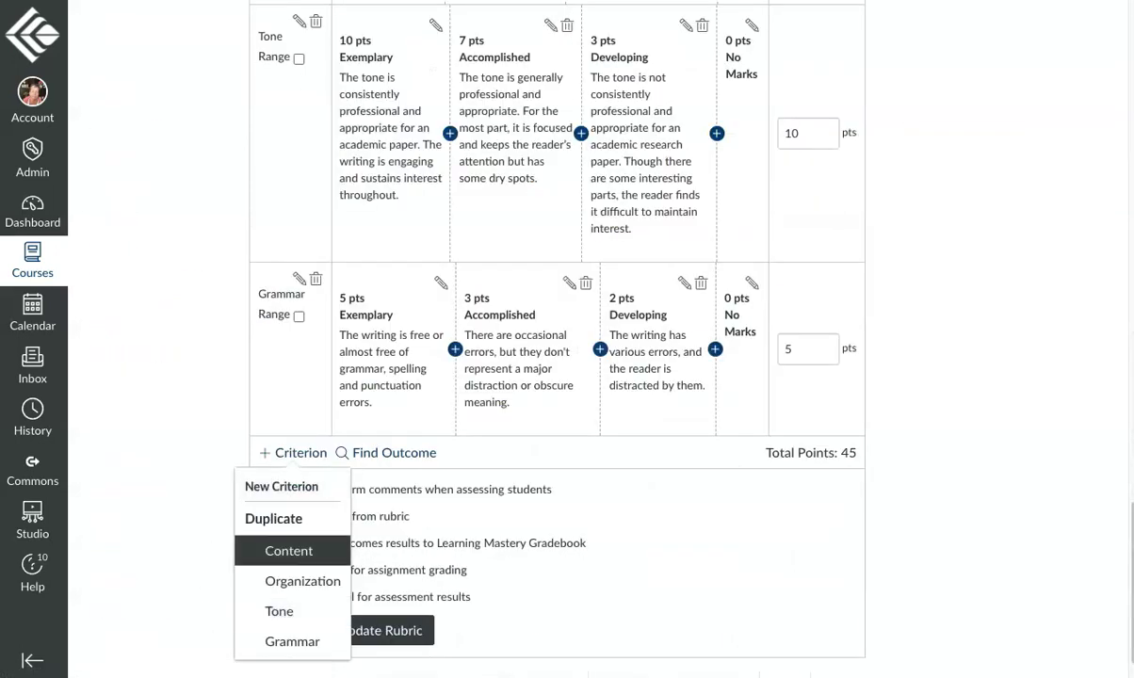
{"action": "key", "text": "Up"}
{"action": "key", "text": "Return"}
{"action": "key", "text": "Tab"}
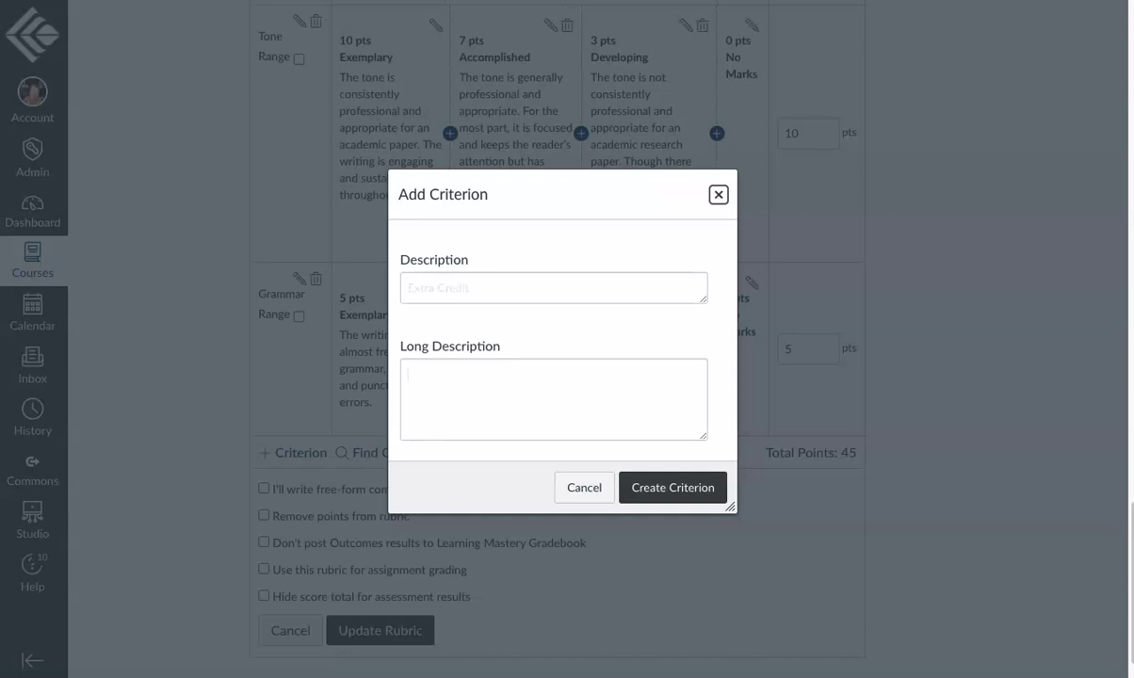
{"action": "type", "text": "Extra Credit"}
{"action": "key", "text": "Tab"}
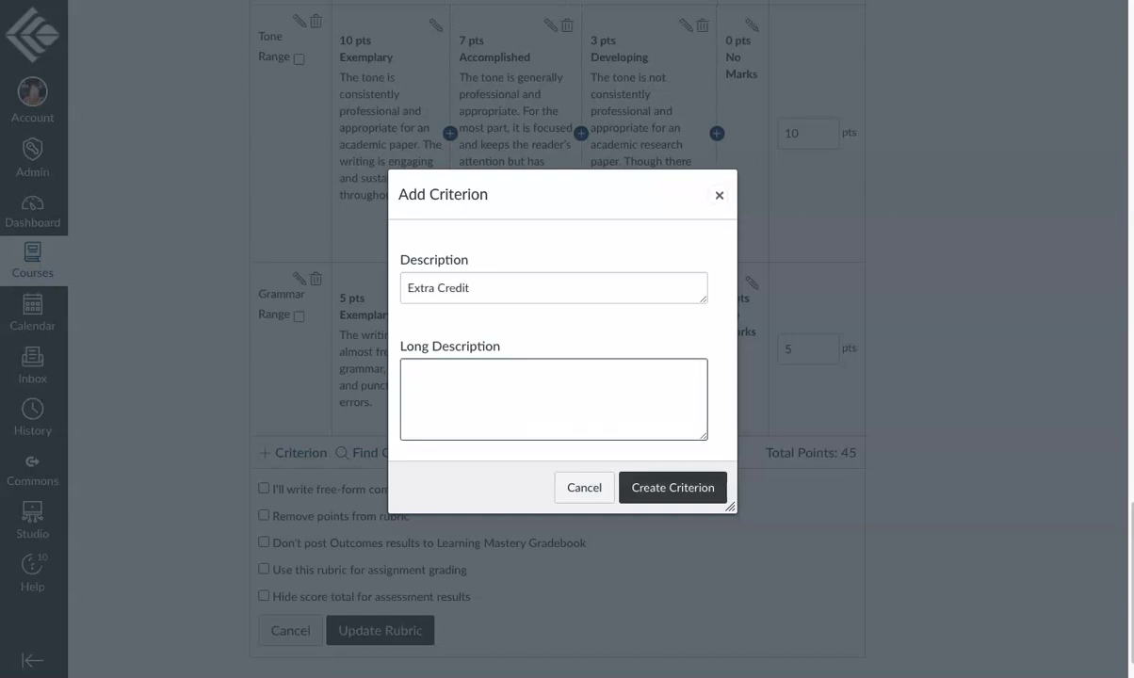
{"action": "key", "text": "Tab"}
{"action": "key", "text": "Tab"}
{"action": "key", "text": "Return"}
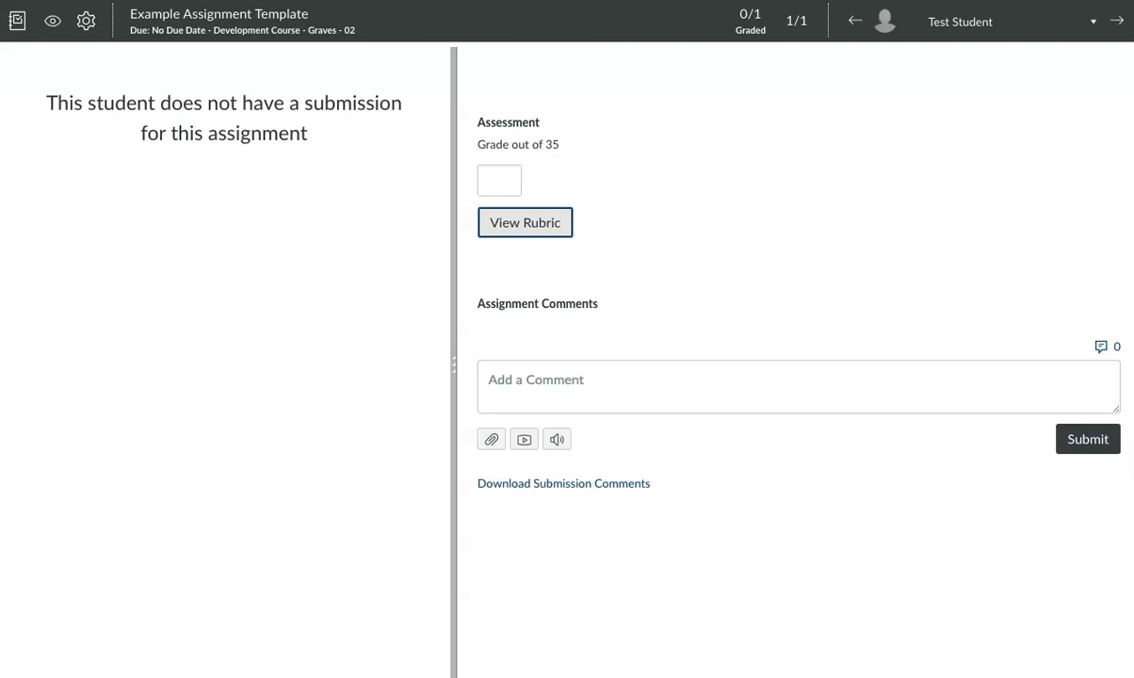
- Open the Essay Rubric for the Test Student in SpeedGrader and award 20 points for Content
{"action": "left_click", "coordinate": [525, 222]}
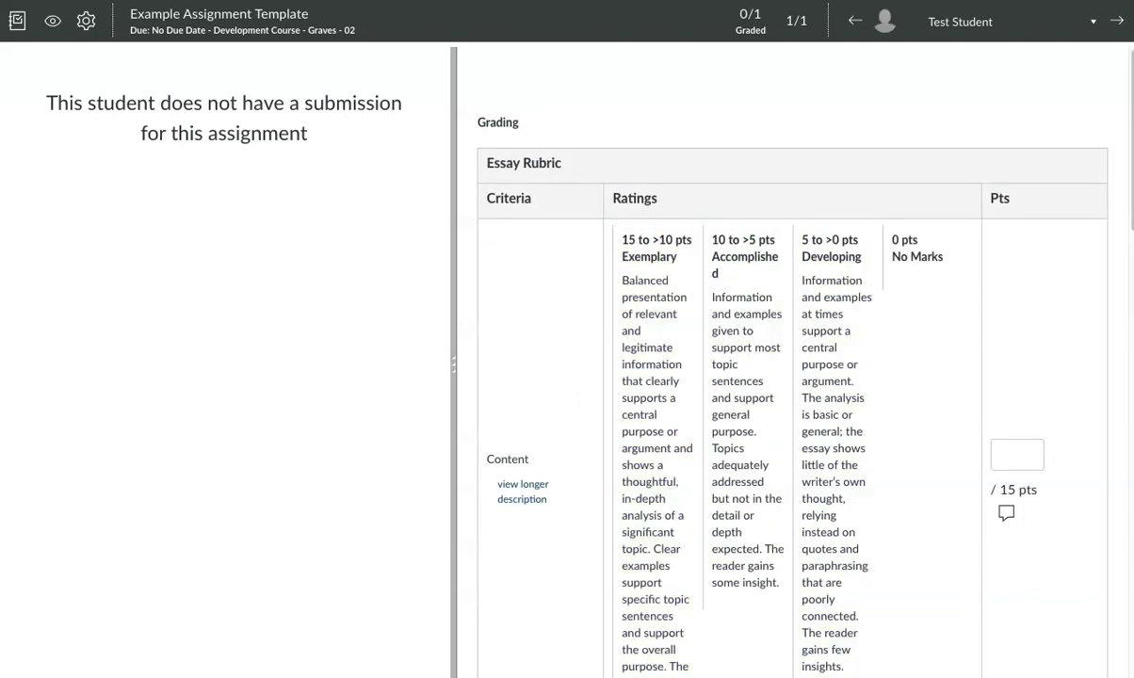
{"action": "left_click", "coordinate": [1017, 455]}
{"action": "type", "text": "20"}
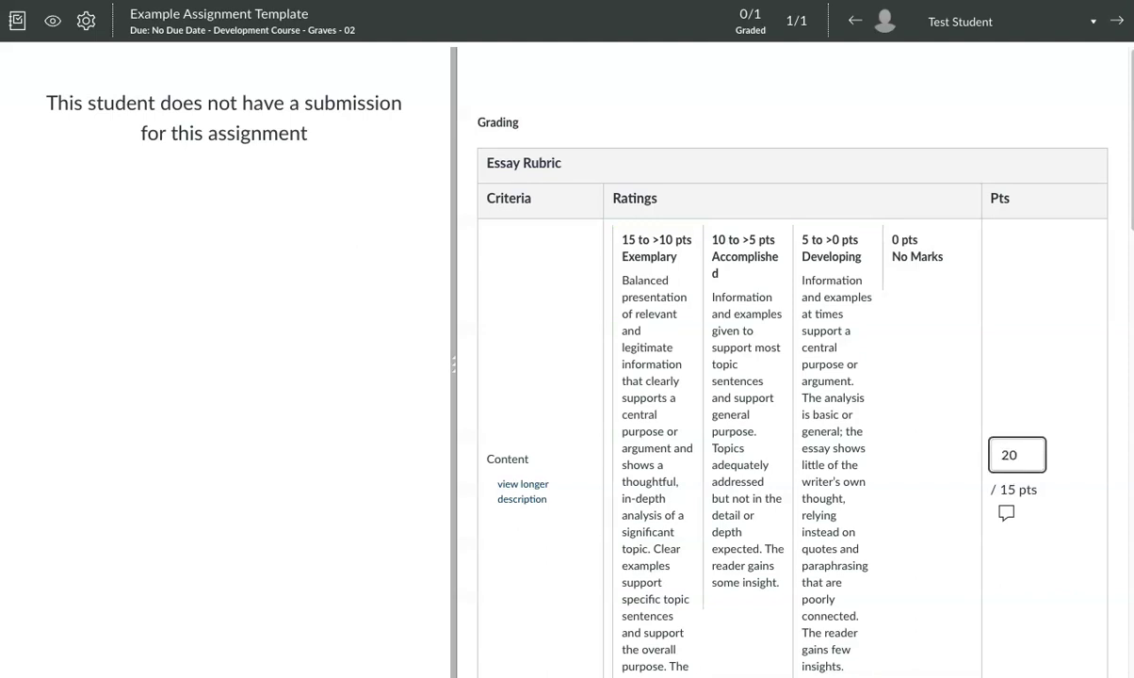
- Rate Organization and Tone as Exemplary and Grammar as Developing, and save the rubric assessment
{"action": "scroll", "coordinate": [837, 414], "scroll_direction": "down", "scroll_amount": 5}
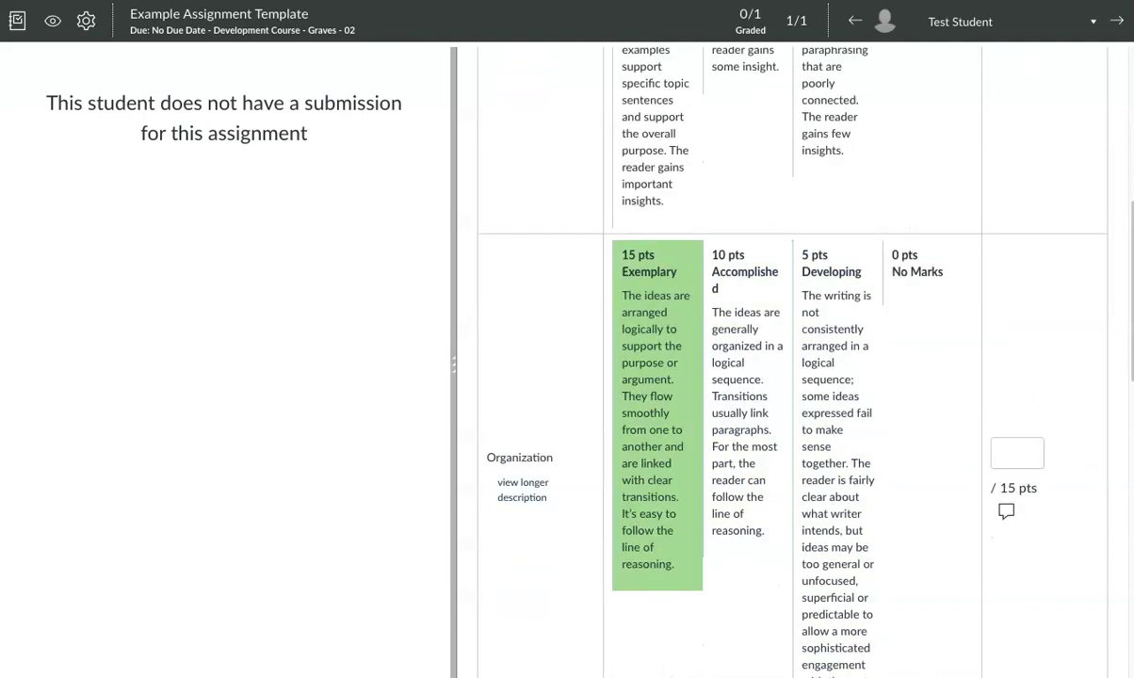
{"action": "left_click", "coordinate": [657, 414]}
{"action": "scroll", "coordinate": [837, 424], "scroll_direction": "down", "scroll_amount": 8}
{"action": "scroll", "coordinate": [837, 424], "scroll_direction": "up", "scroll_amount": 4}
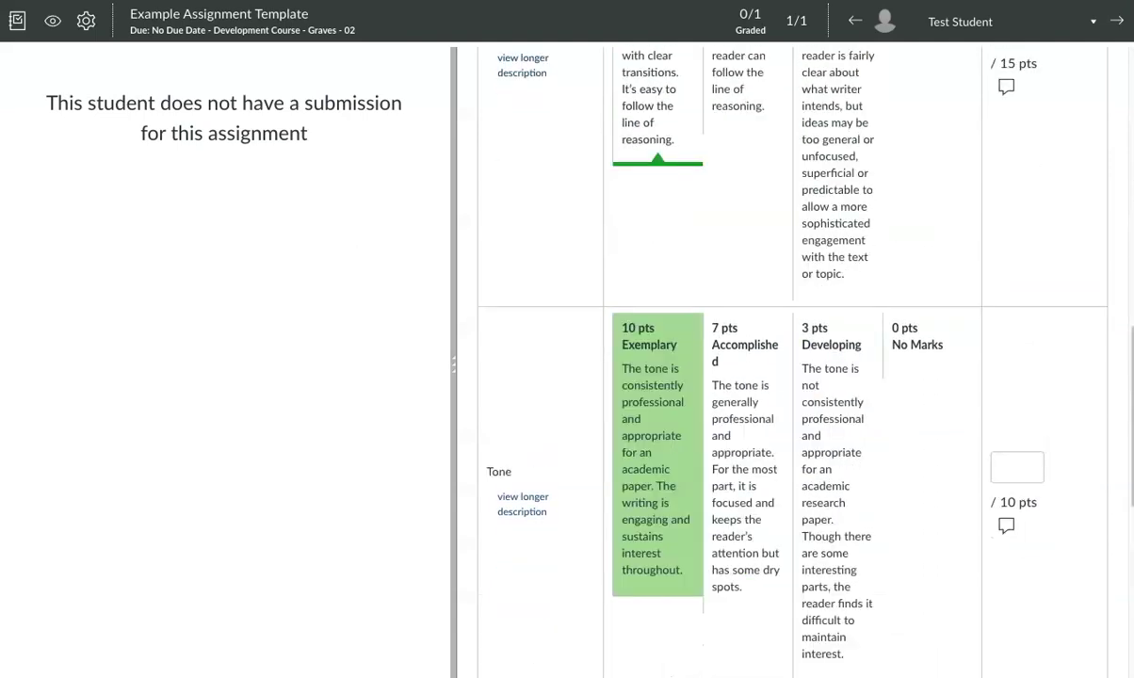
{"action": "left_click", "coordinate": [657, 434]}
{"action": "scroll", "coordinate": [790, 377], "scroll_direction": "down", "scroll_amount": 6}
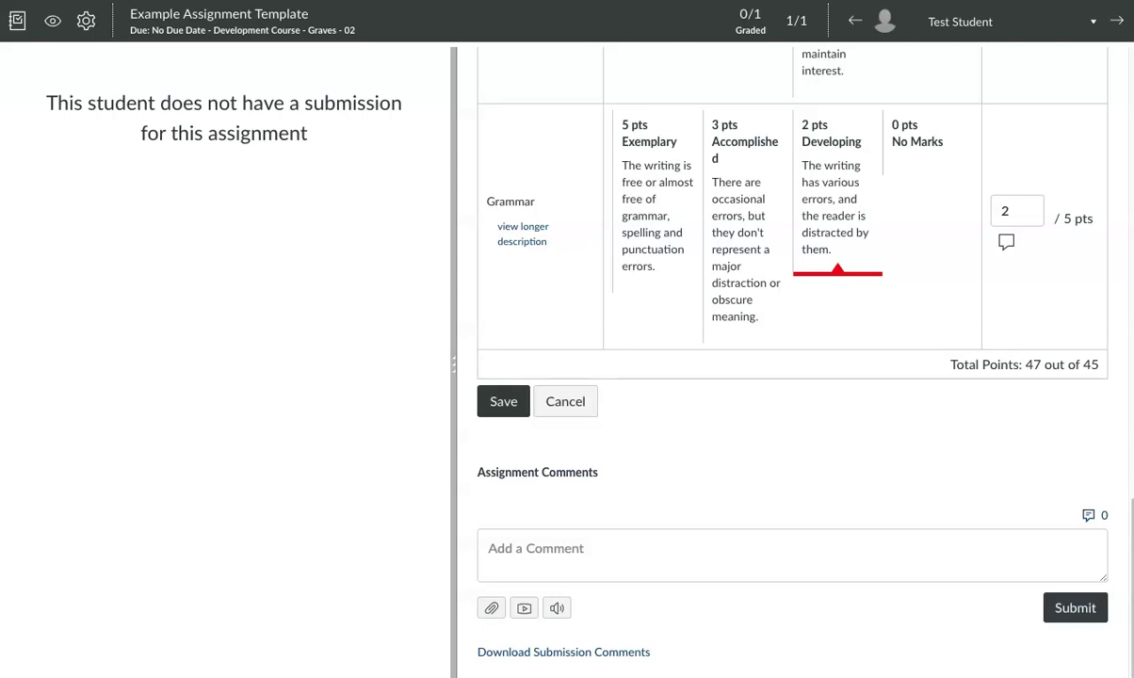
{"action": "left_click", "coordinate": [503, 401]}
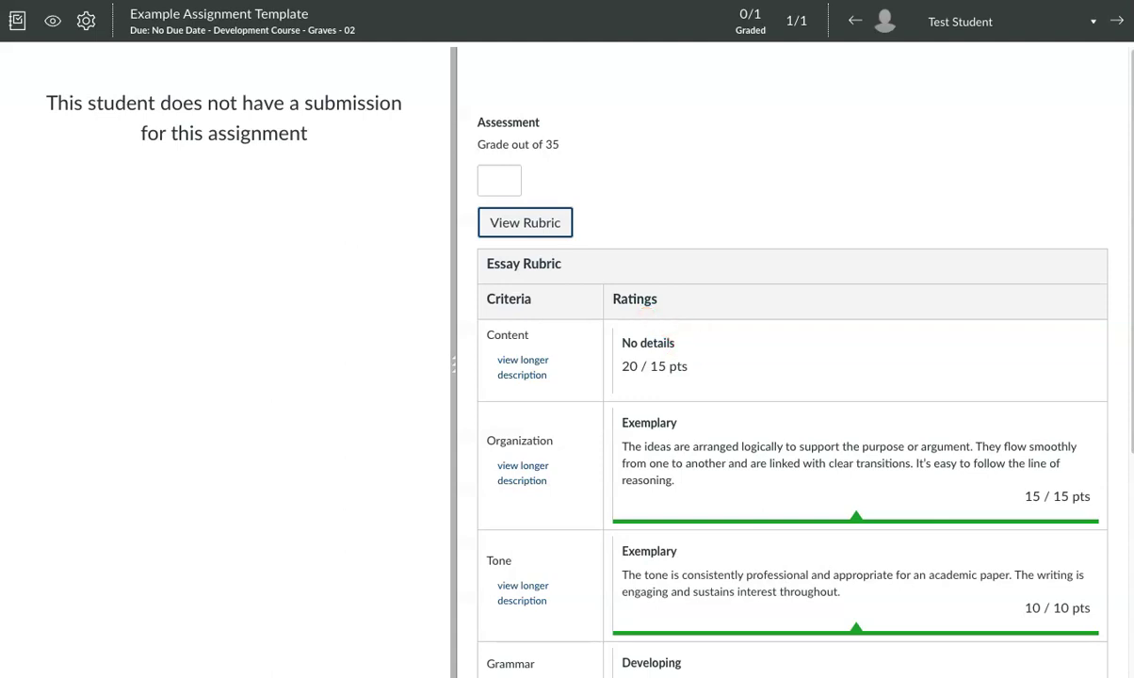
- Reopen the Test Student's saved Essay Rubric assessment at the Content criterion
{"action": "key", "text": "Return"}
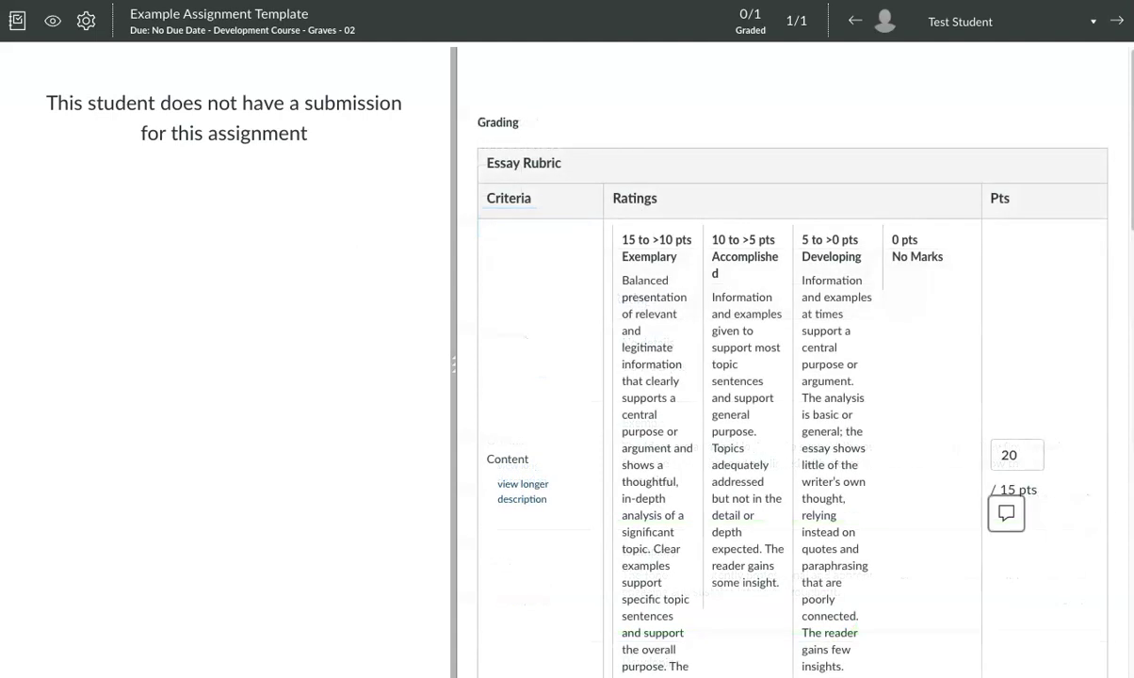
{"action": "key", "text": "Return"}
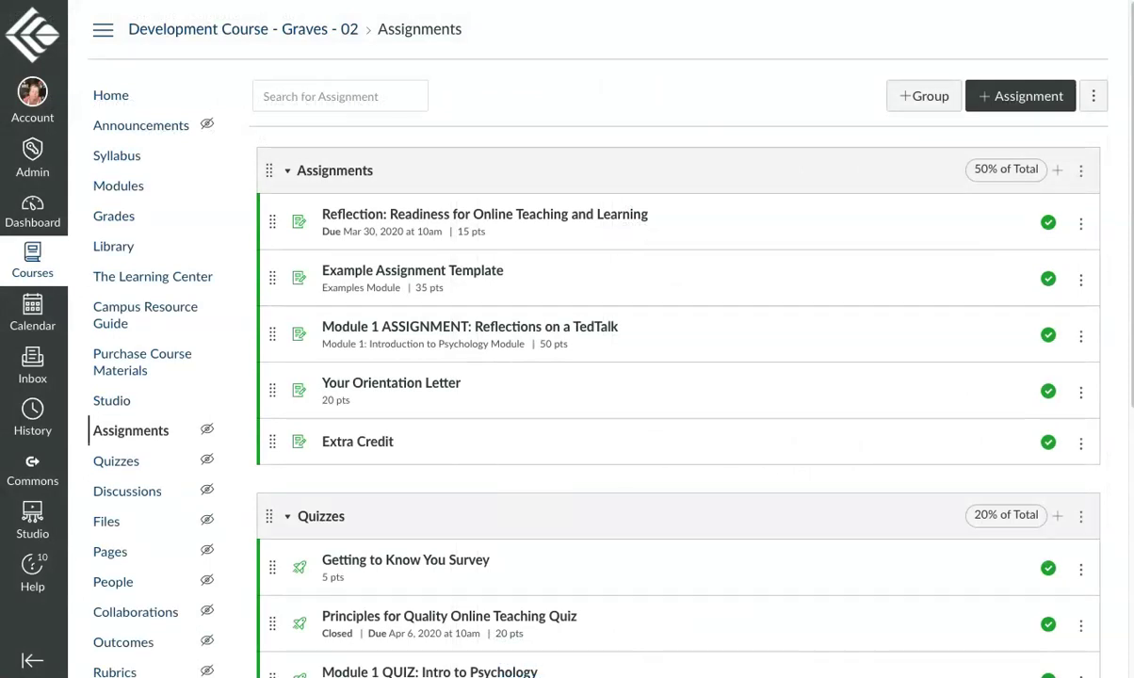
- Review the assignment groups' weights and close them without making changes
{"action": "left_click", "coordinate": [1092, 95]}
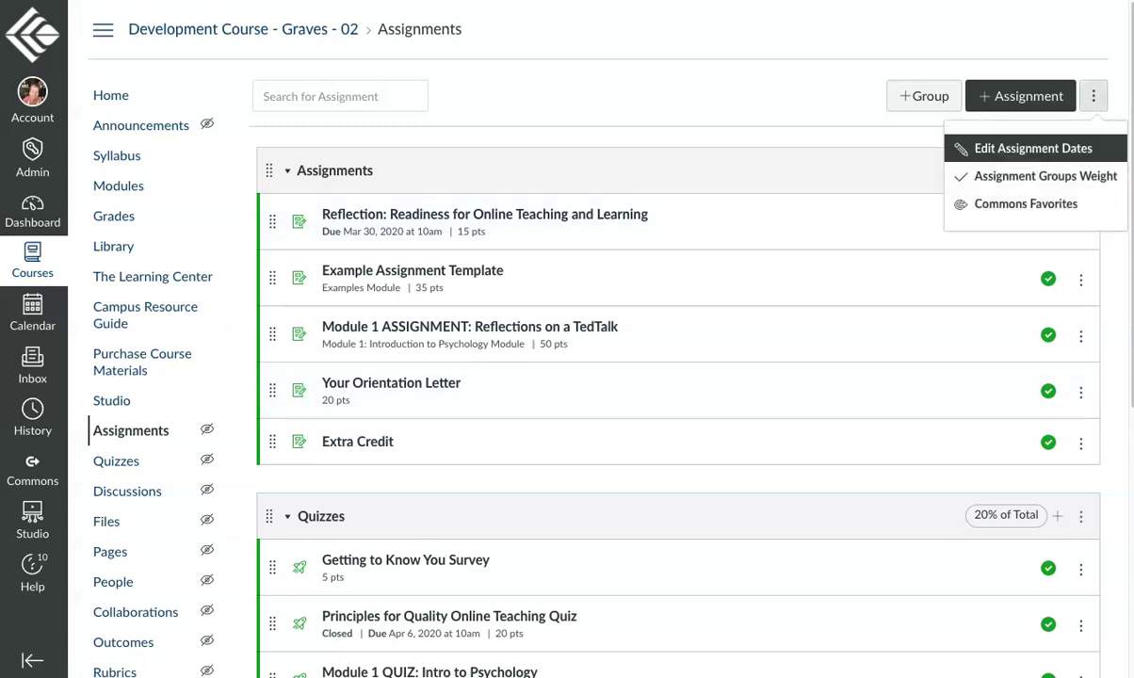
{"action": "left_click", "coordinate": [1045, 176]}
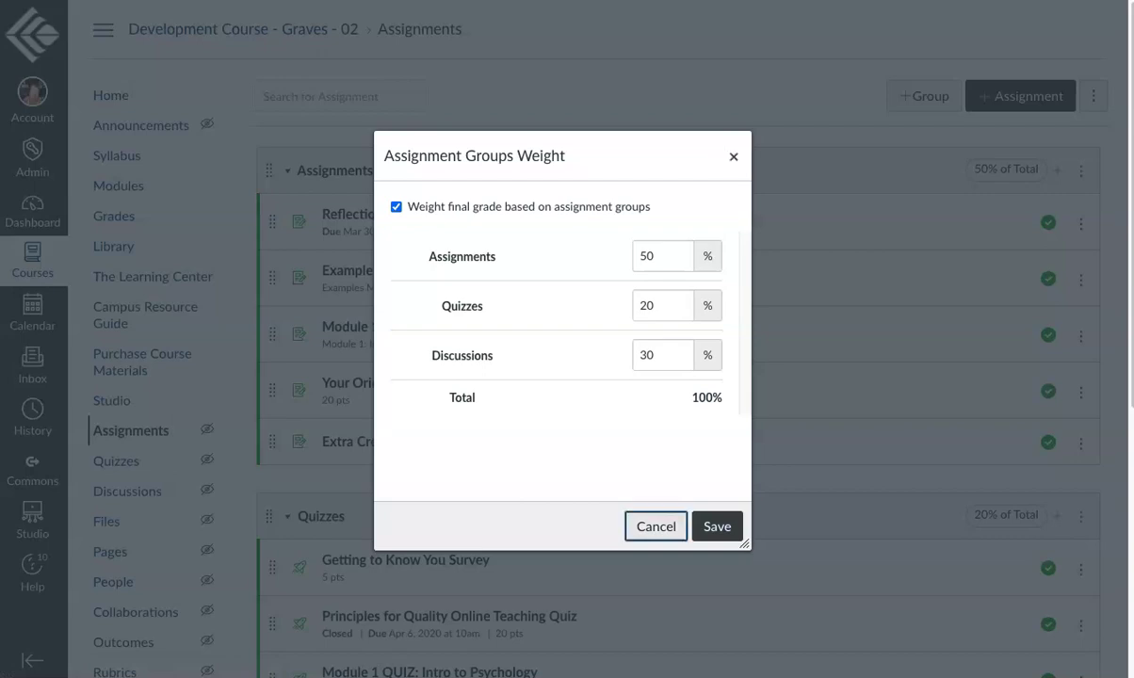
{"action": "left_click", "coordinate": [655, 527]}
- Add an assignment group named Extra Credit and save it
{"action": "left_click", "coordinate": [923, 96]}
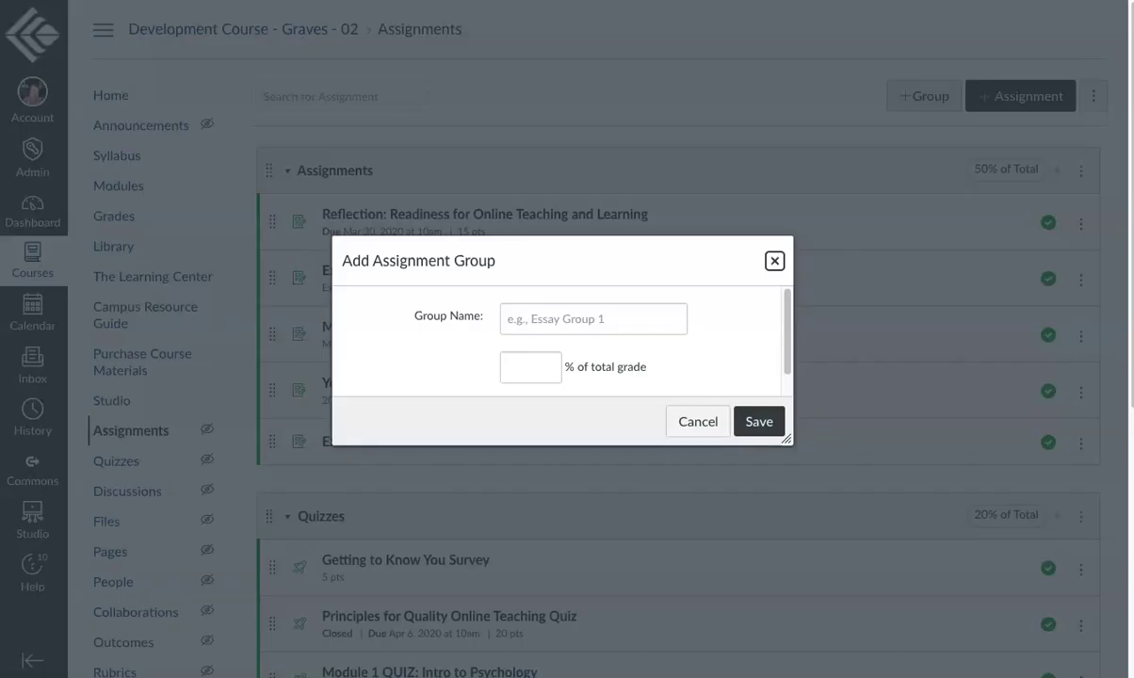
{"action": "left_click", "coordinate": [593, 319]}
{"action": "type", "text": "Ext"}
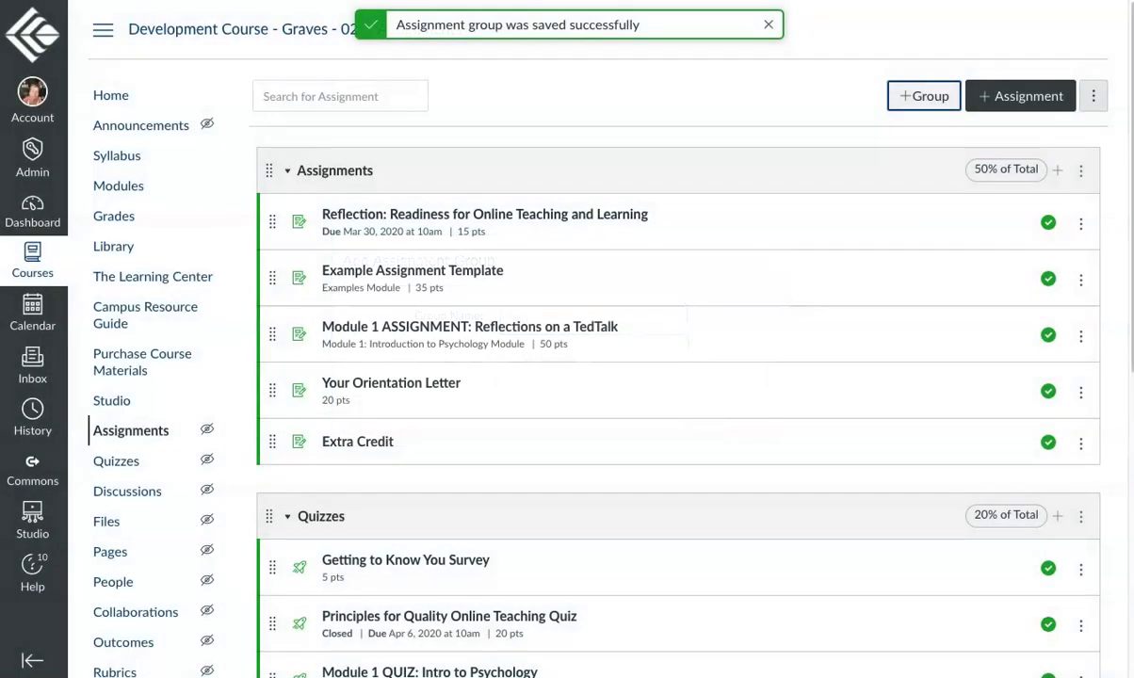
- Set the Extra Credit group's weight to 10% of the final grade and save the group weights
{"action": "left_click", "coordinate": [1093, 96]}
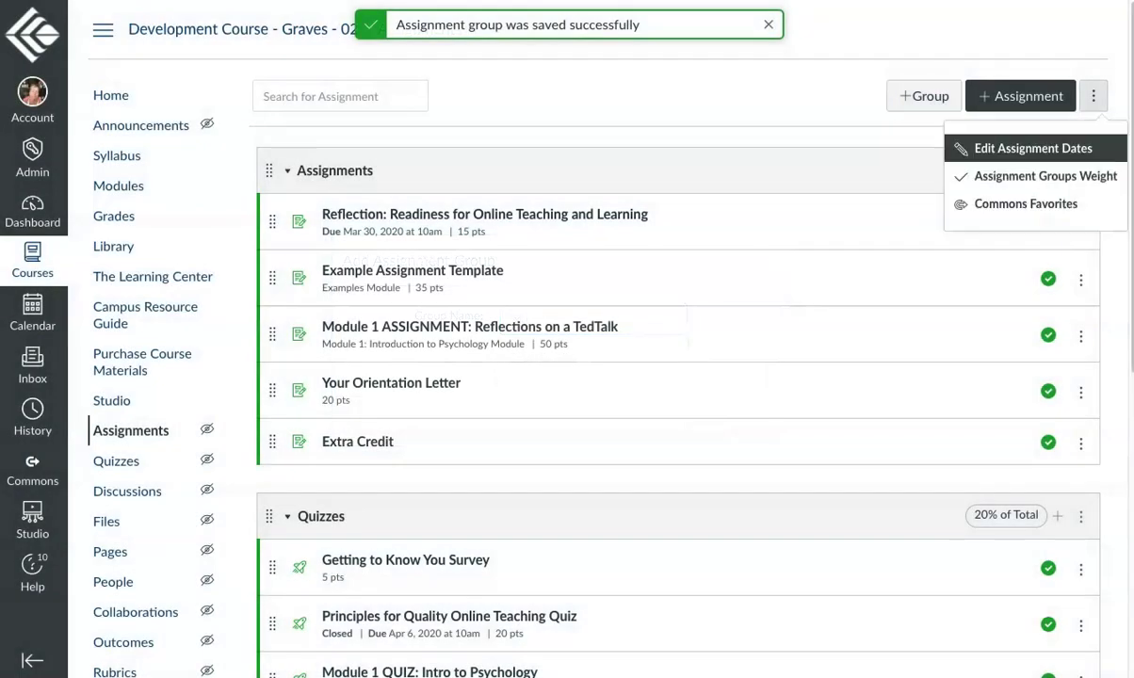
{"action": "left_click", "coordinate": [1040, 176]}
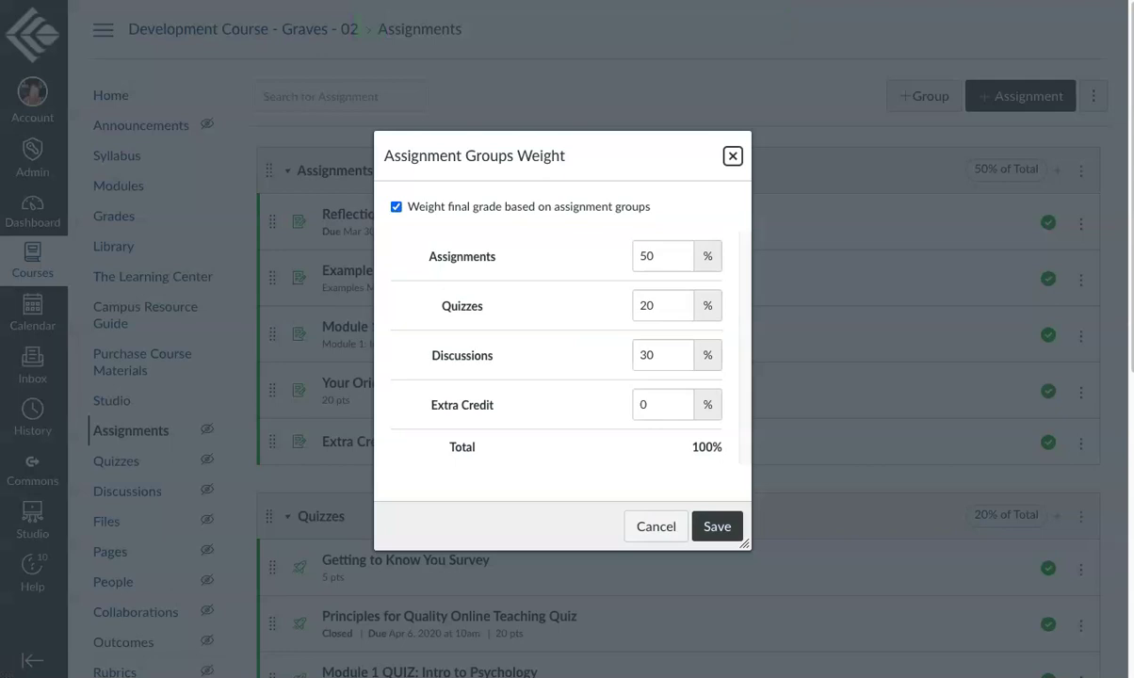
{"action": "left_click", "coordinate": [642, 405]}
{"action": "type", "text": "1"}
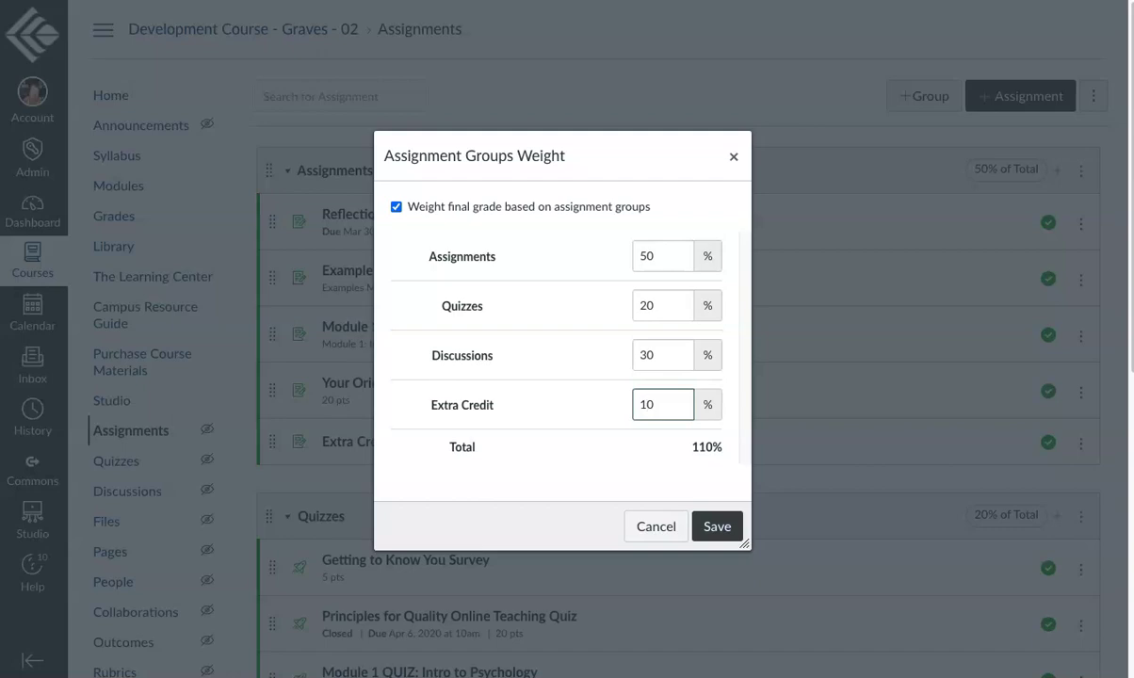
{"action": "key", "text": "Return"}
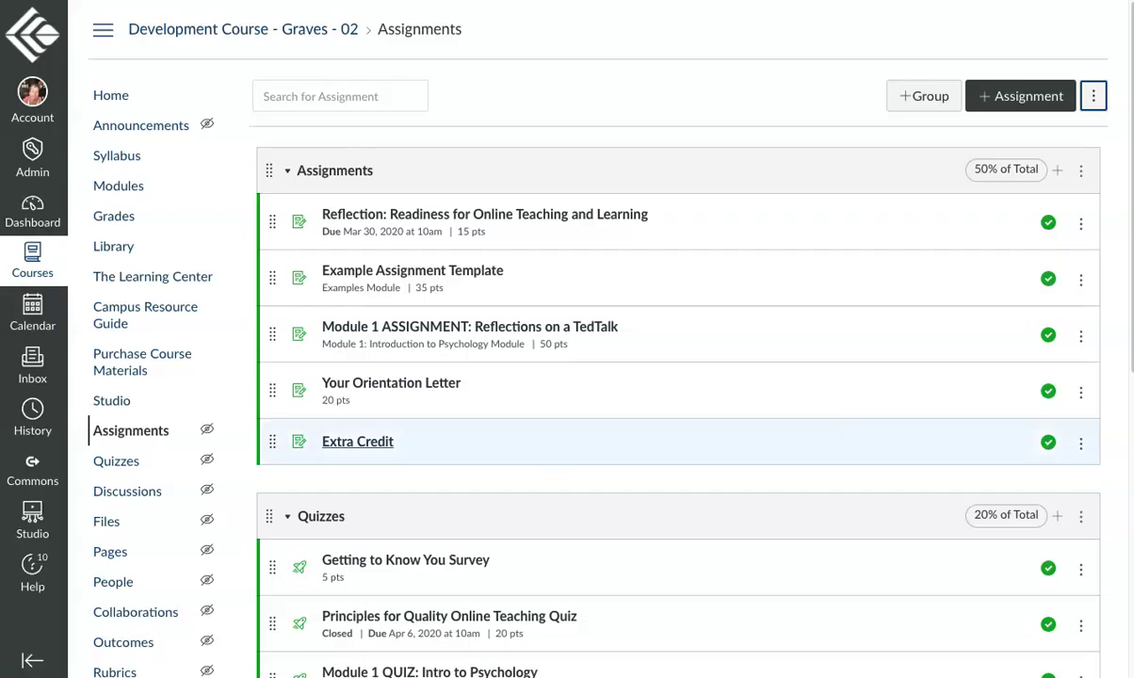